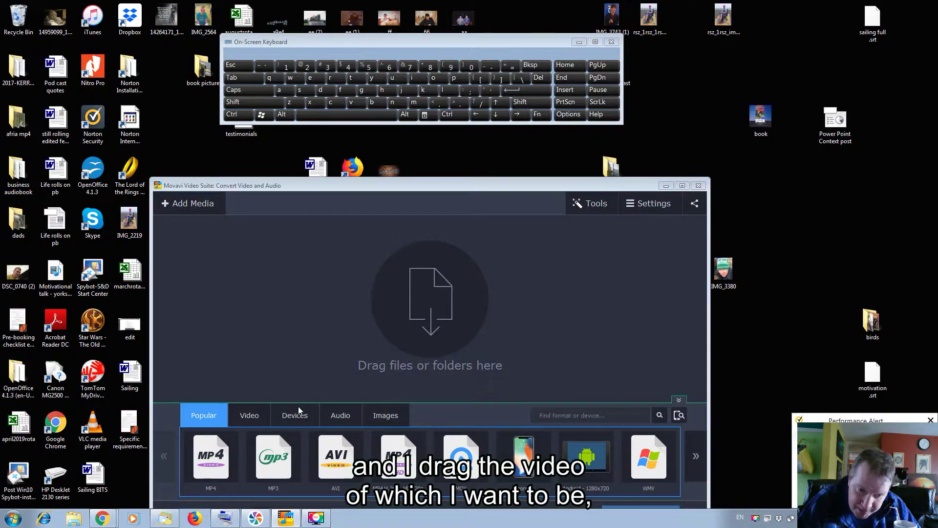
Add the "sailing full" video from the Movavi Library folder to the converter
left_click(359, 397)
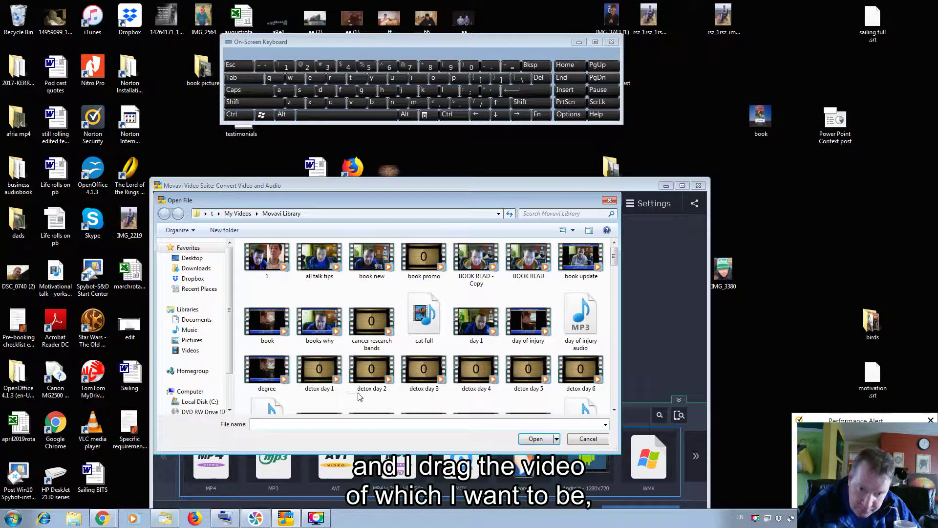
left_click(615, 411)
left_click(615, 411)
left_click(615, 411)
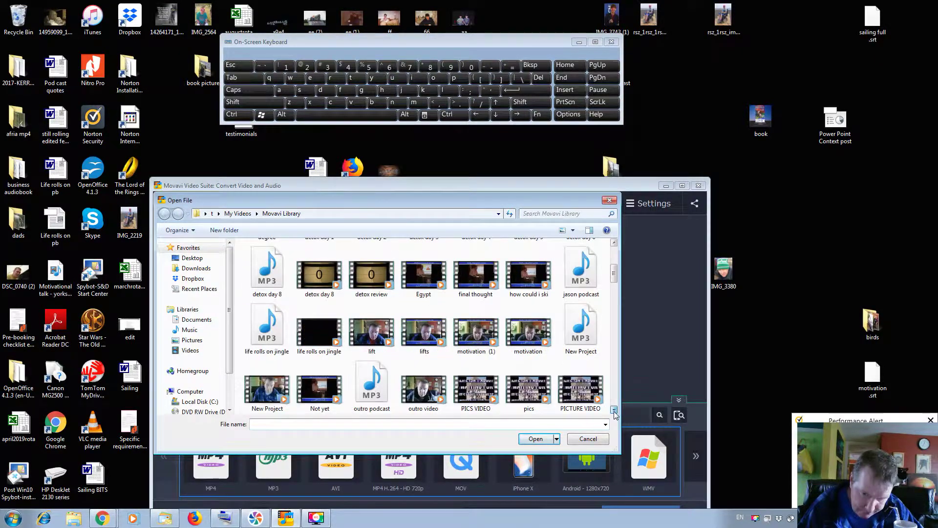
left_click(615, 410)
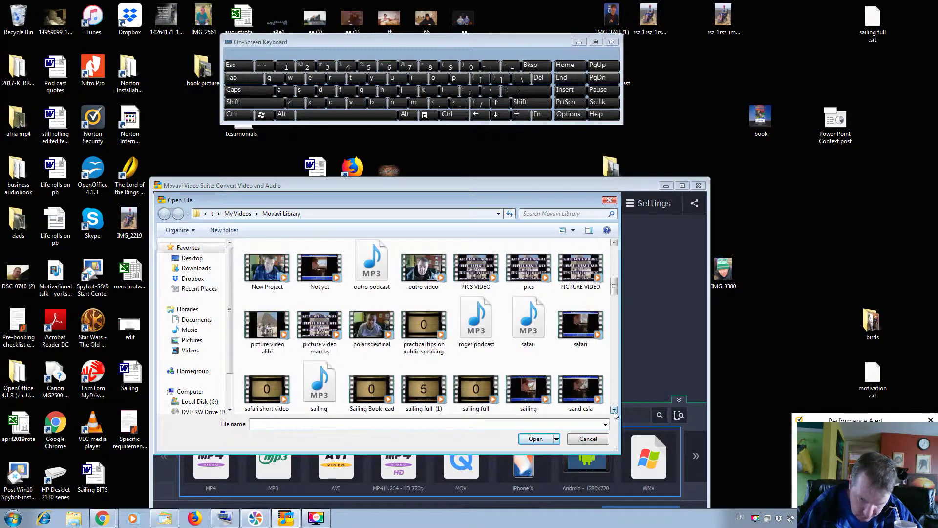
left_click(615, 411)
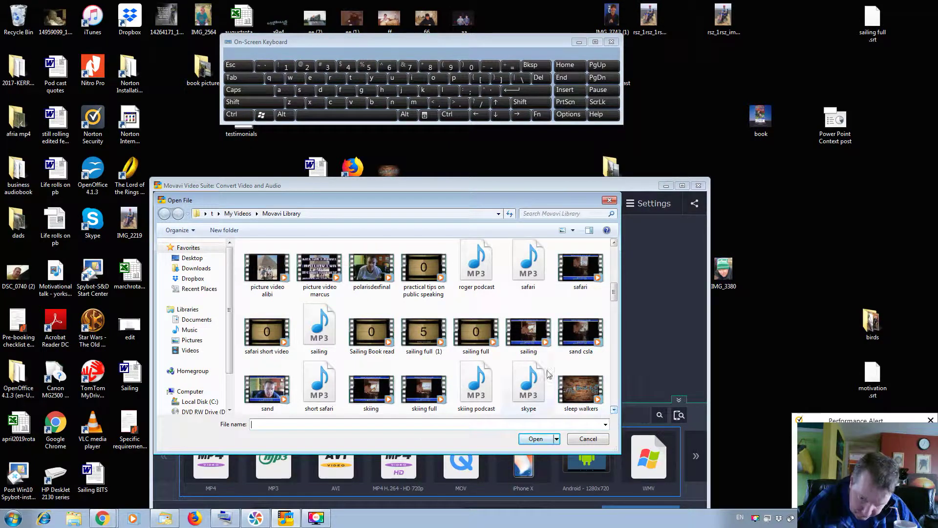
left_click(474, 320)
double_click(474, 320)
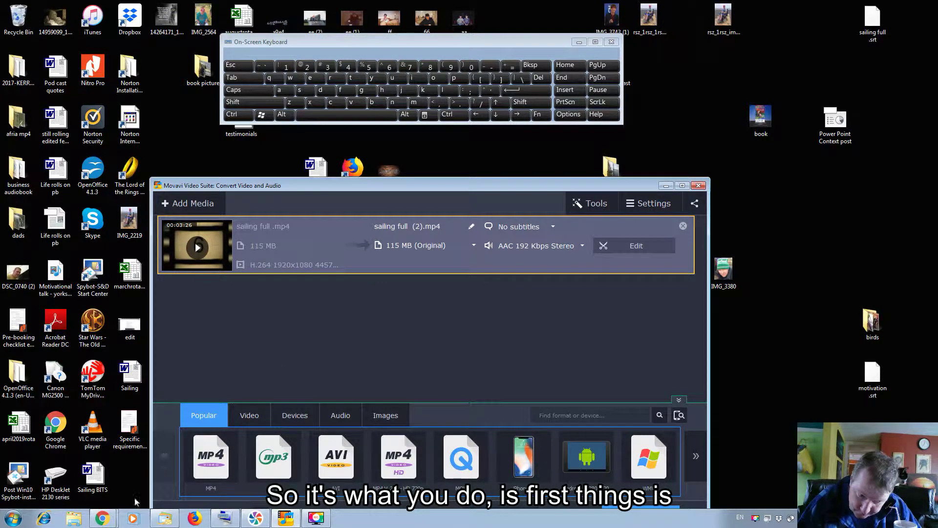
Switch to the Chrome window with the rev.com search results, open the Rev website and log in with the saved account credentials
mouse_move(102, 518)
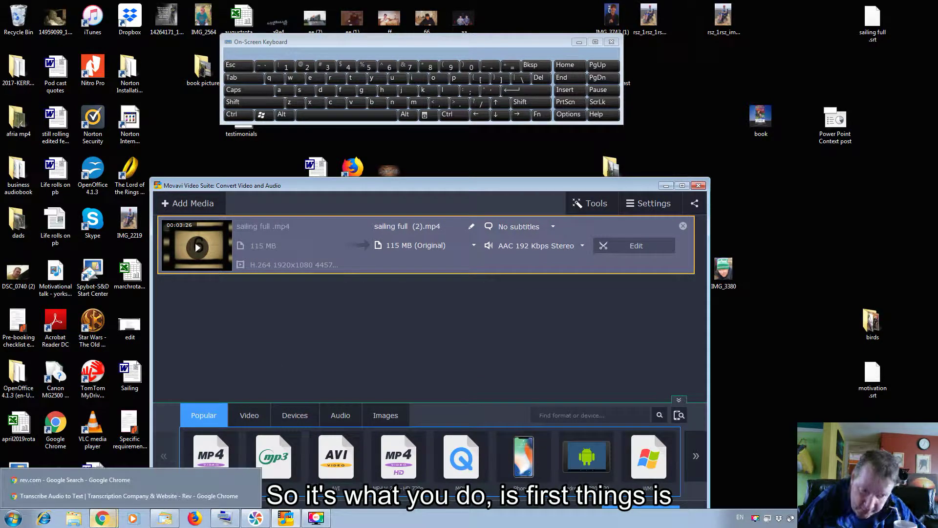
left_click(96, 484)
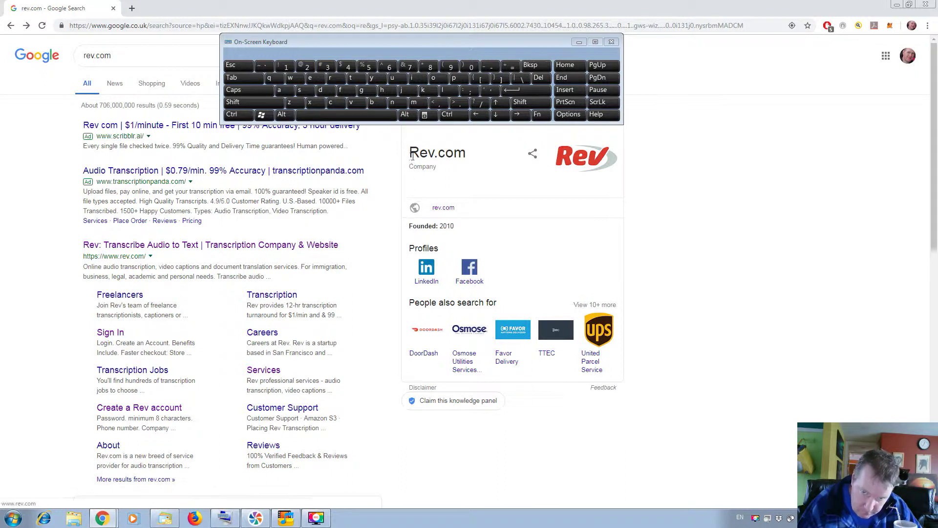
left_click(436, 210)
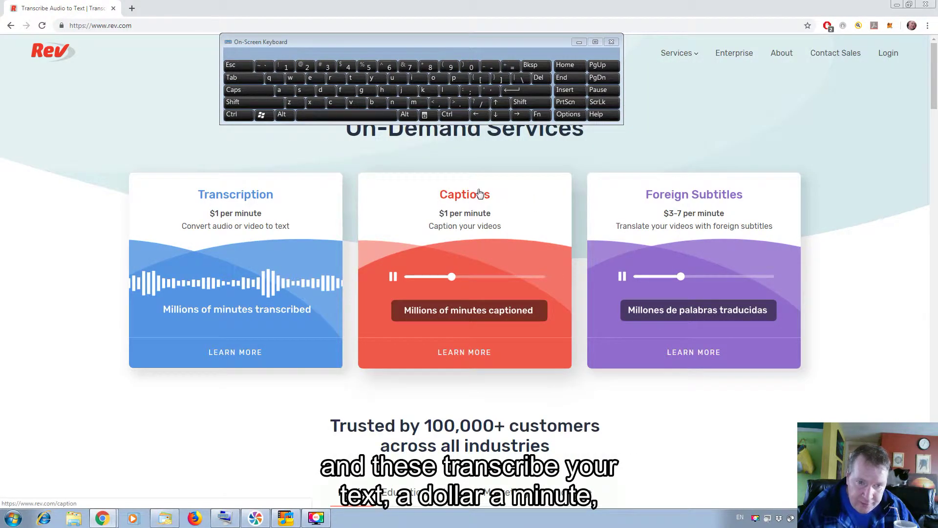
left_click(892, 55)
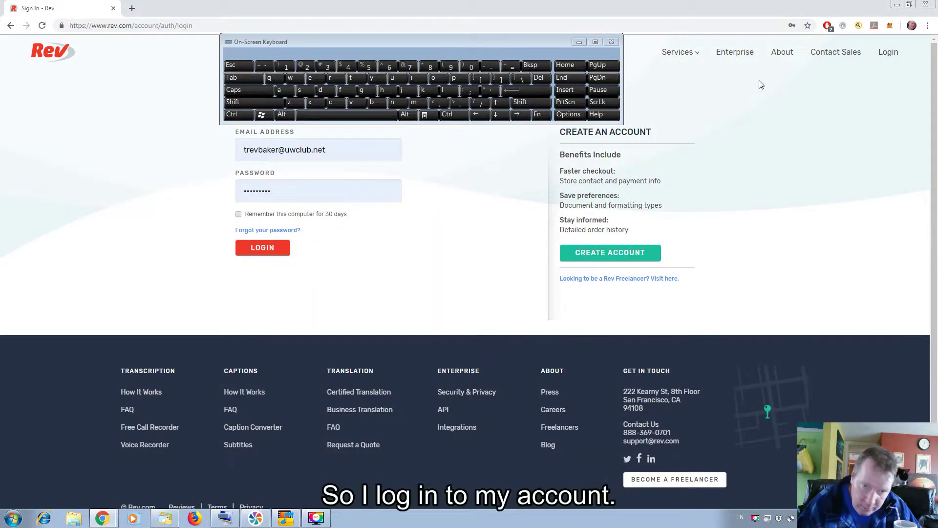
left_click(282, 258)
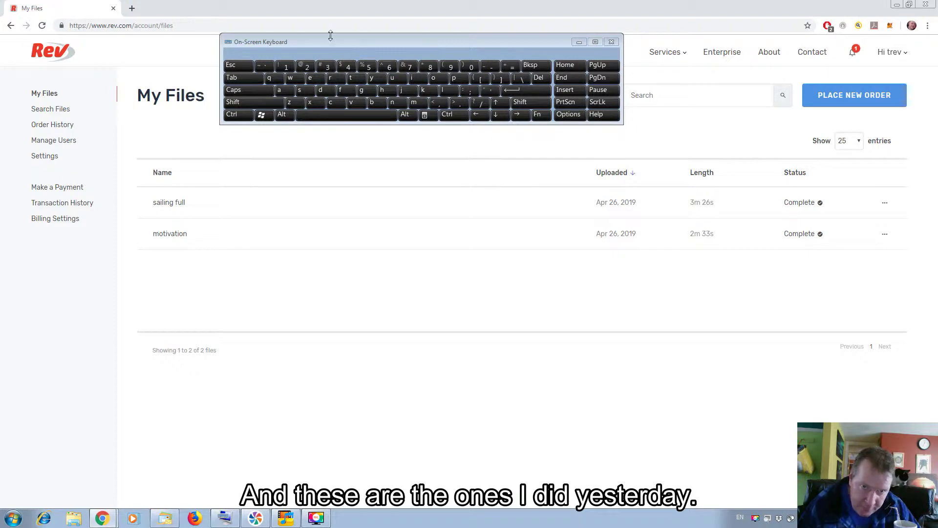
Move the on-screen keyboard clear of the file list and start an order for Rev's Captions service
left_click_drag(347, 39, 367, 376)
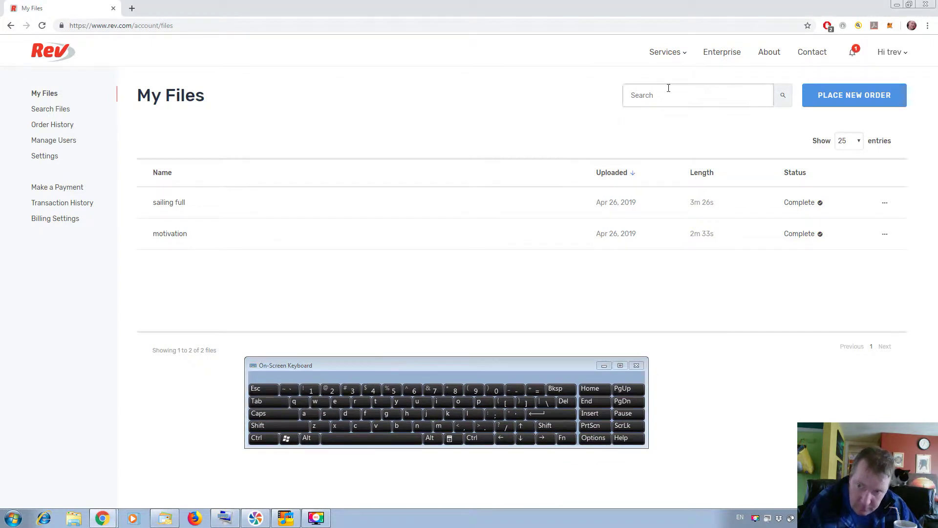
left_click(664, 57)
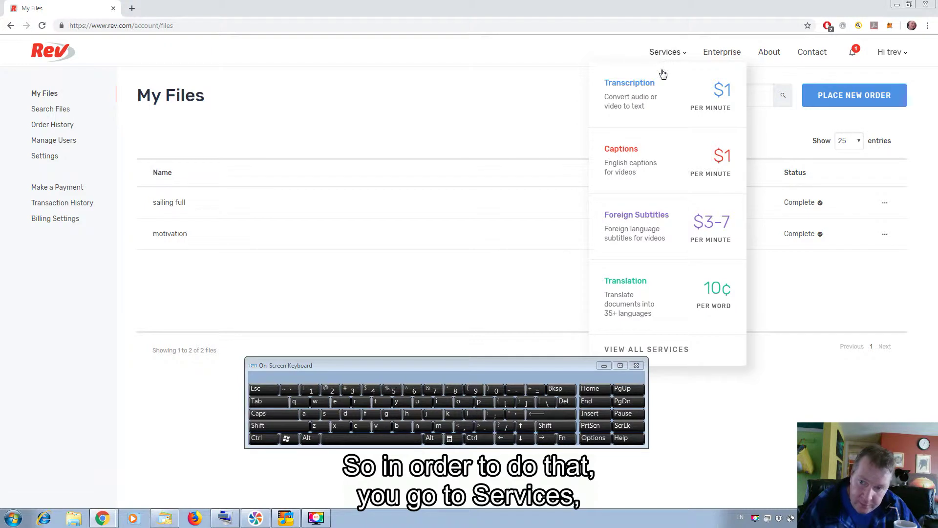
left_click(663, 169)
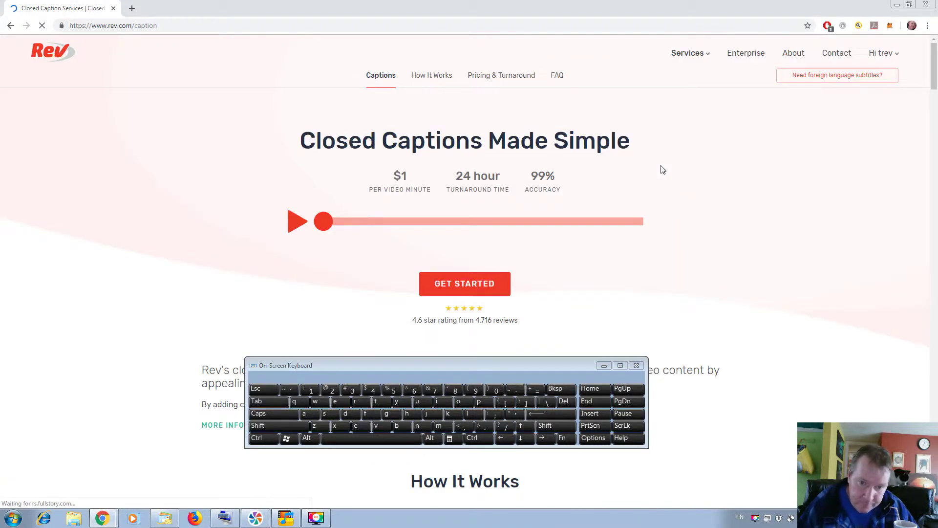
left_click(452, 294)
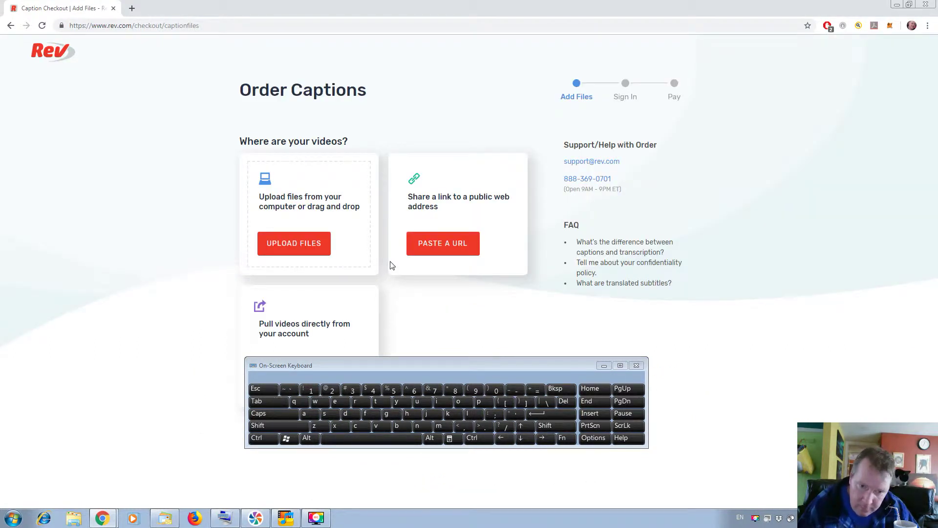
Upload the "sailing full" video from the computer's Movavi Library folder to the captions order
left_click(325, 255)
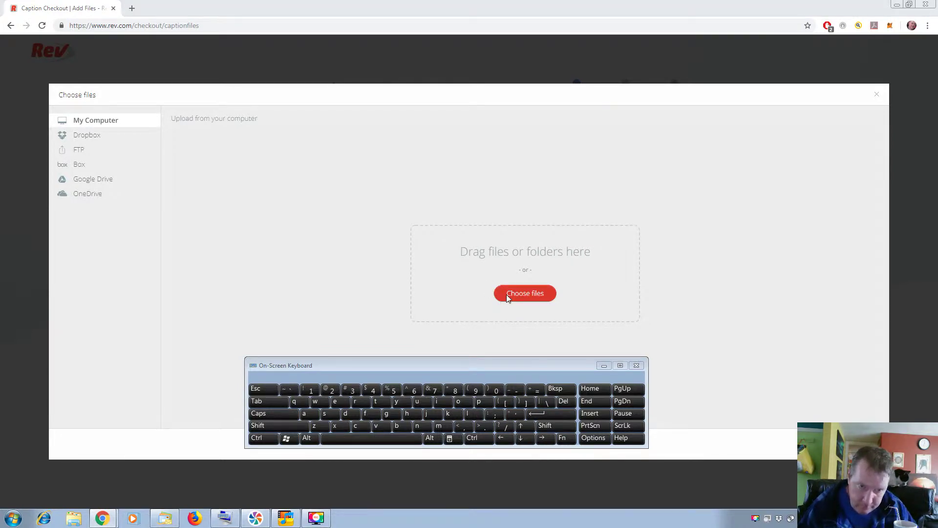
left_click(507, 294)
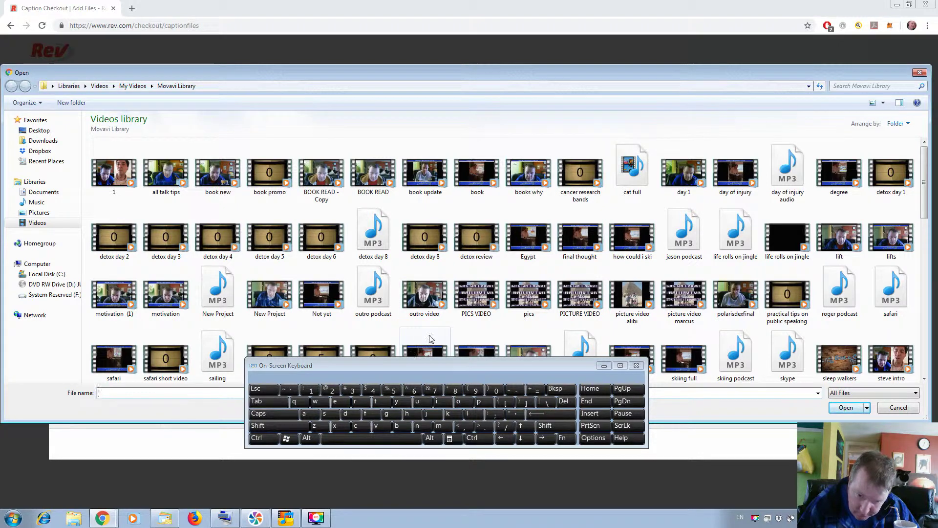
left_click_drag(415, 363, 388, 419)
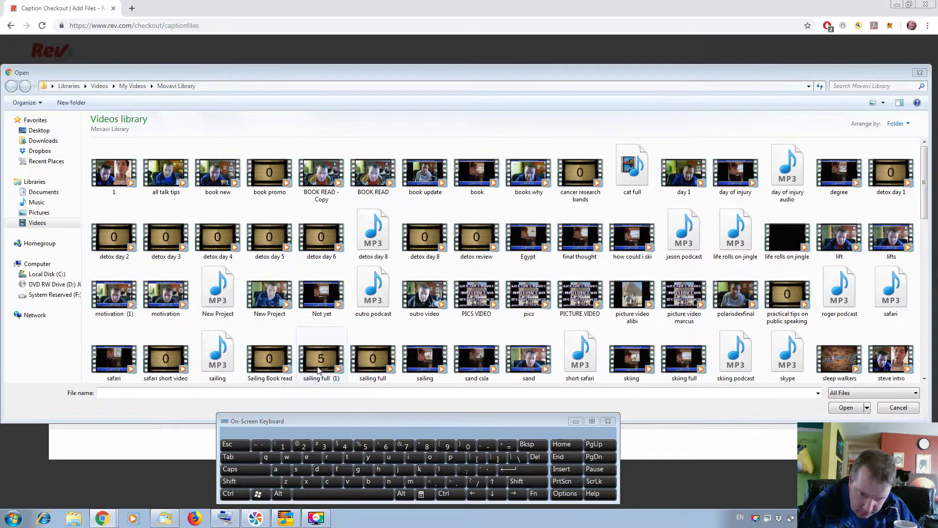
left_click(368, 365)
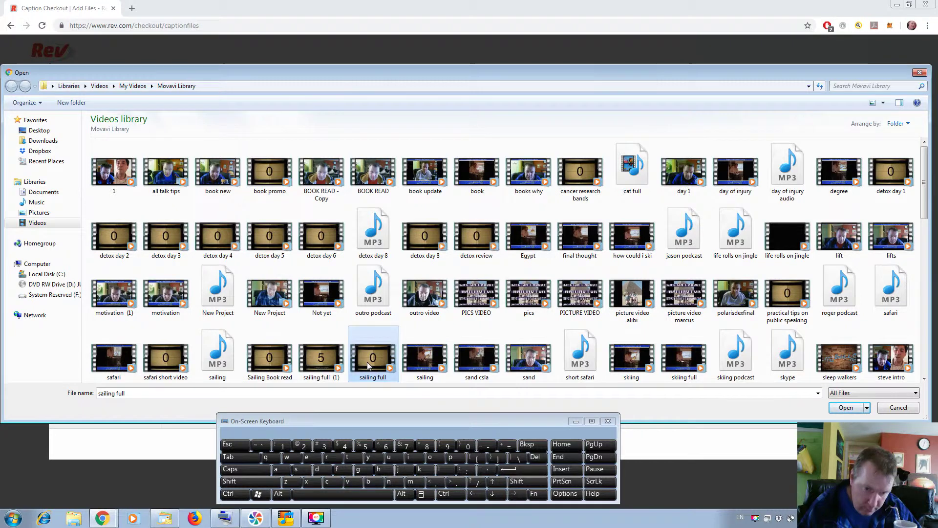
double_click(367, 365)
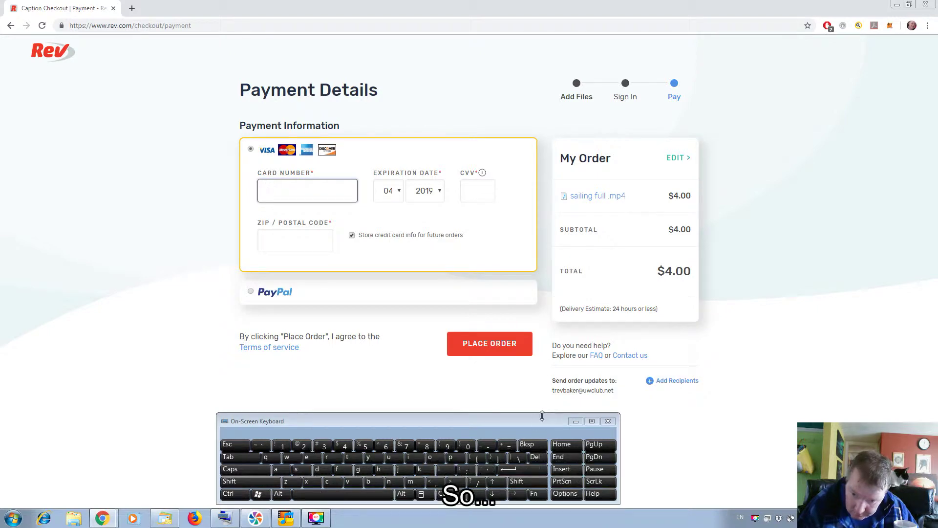
Open the completed "sailing full" captions from My Files and review the available download formats without downloading any
left_click_drag(531, 431, 535, 354)
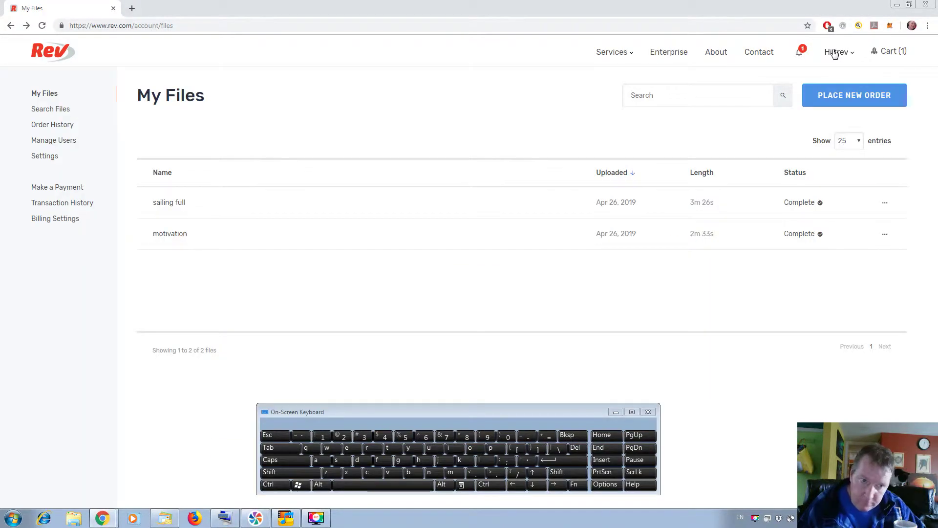
left_click(835, 52)
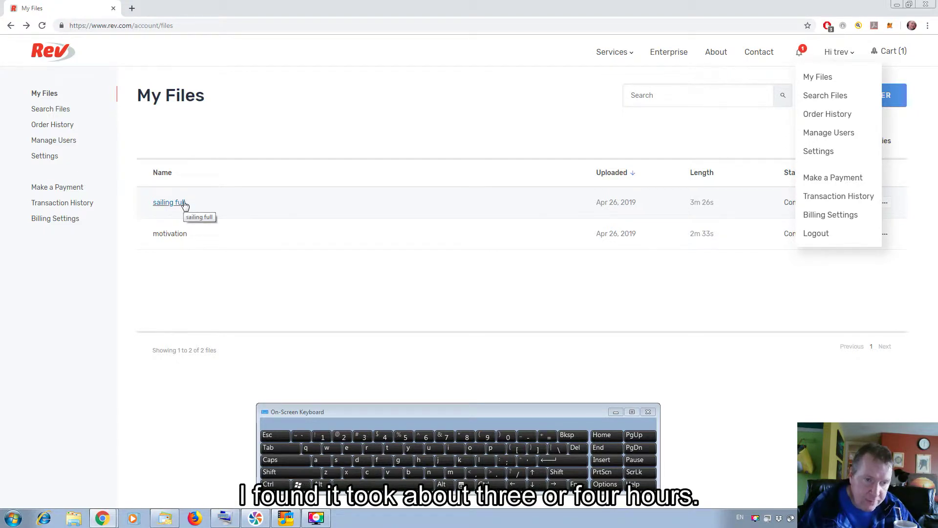
left_click(185, 205)
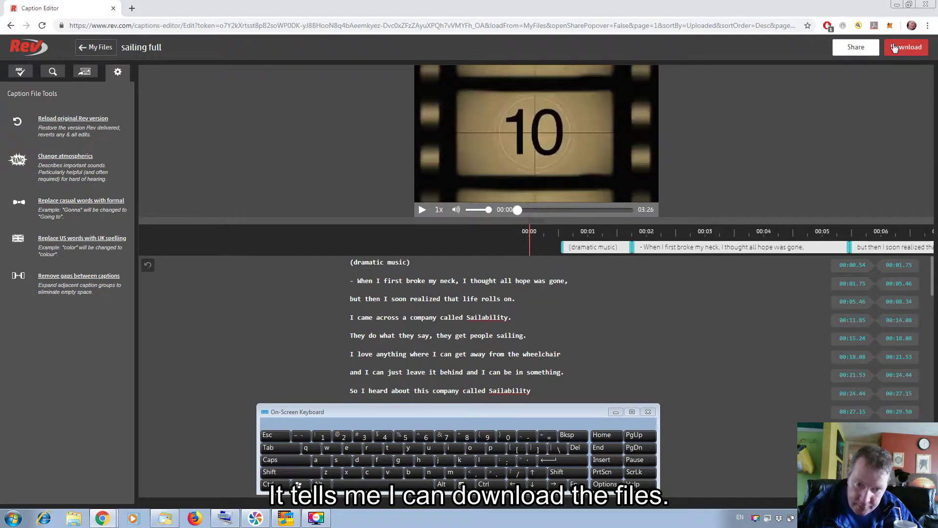
left_click(894, 48)
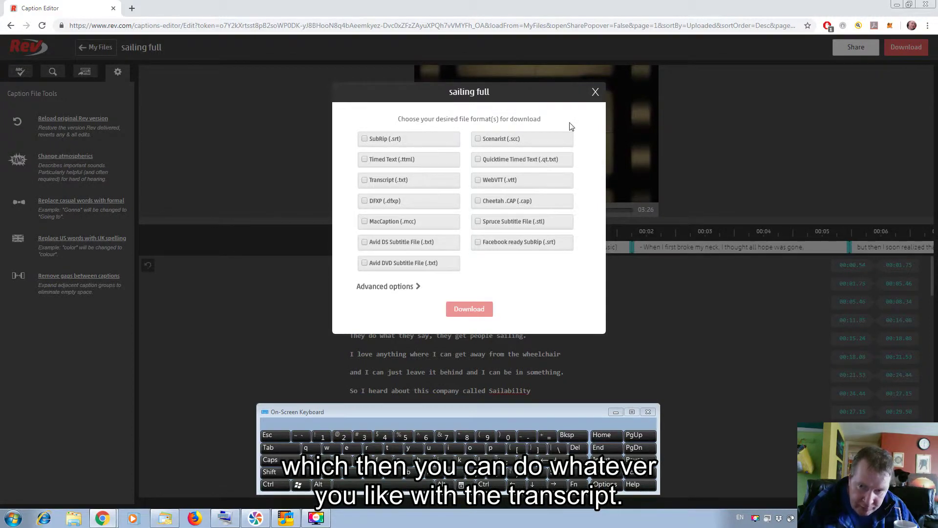
left_click(596, 94)
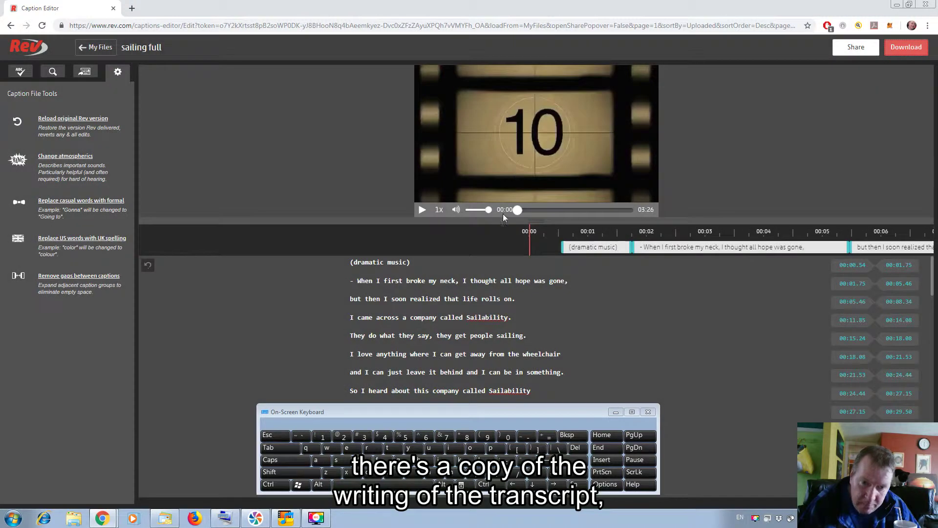
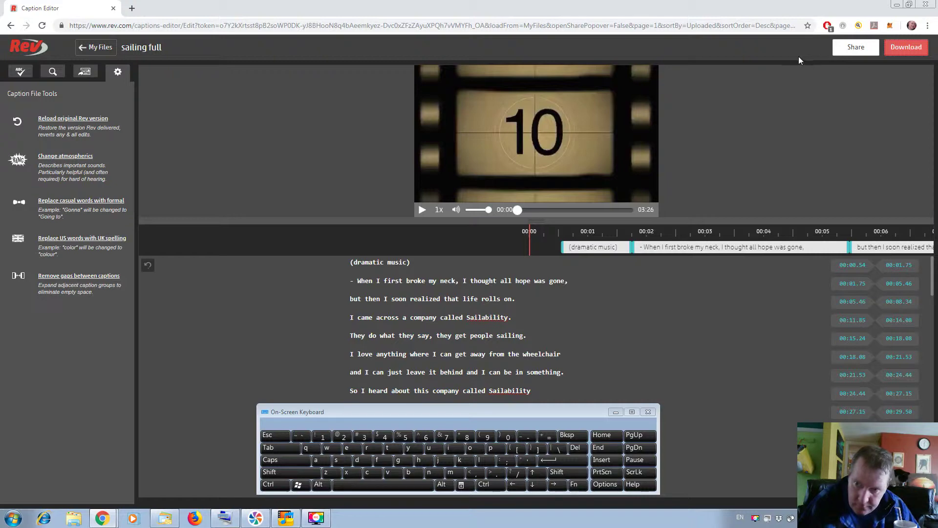
Return to Movavi Video Suite and add the "sailing full .srt" file from the Desktop as the video's subtitles
left_click(898, 4)
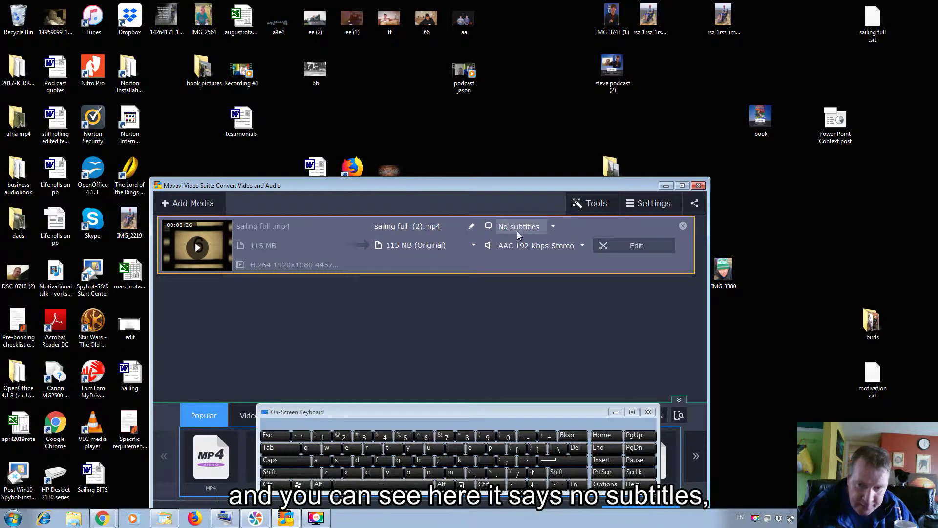
left_click(553, 228)
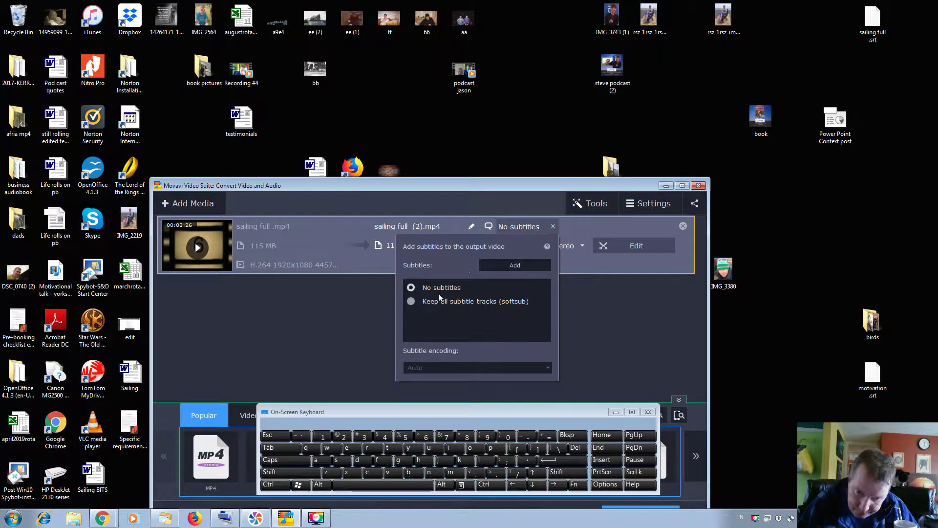
left_click(503, 265)
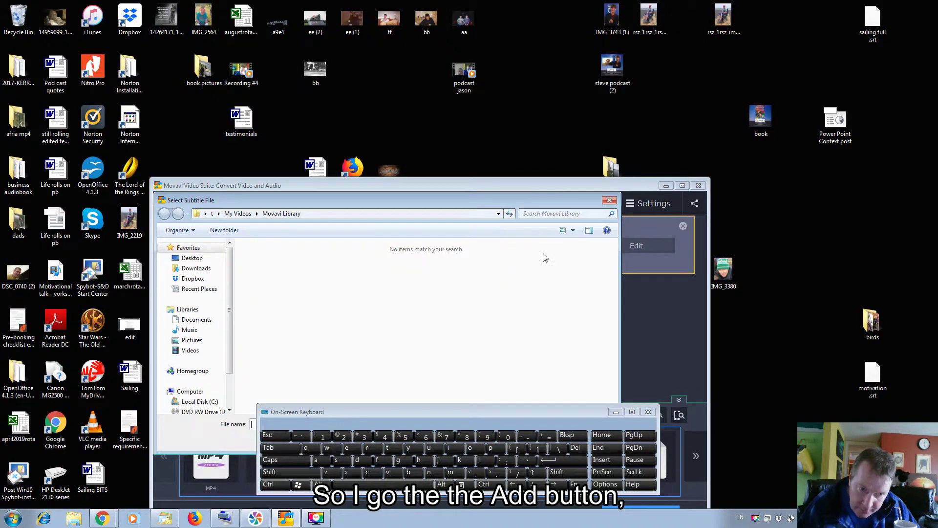
left_click(193, 258)
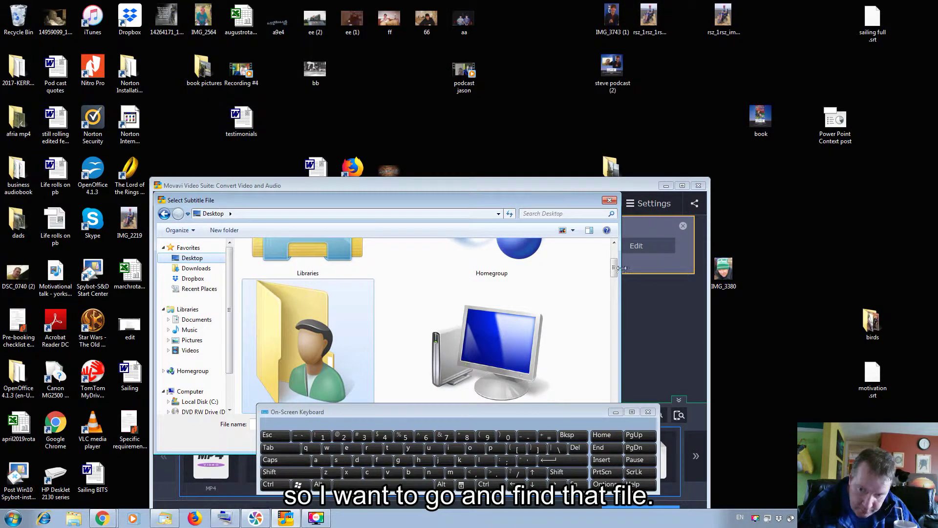
left_click_drag(614, 272, 619, 415)
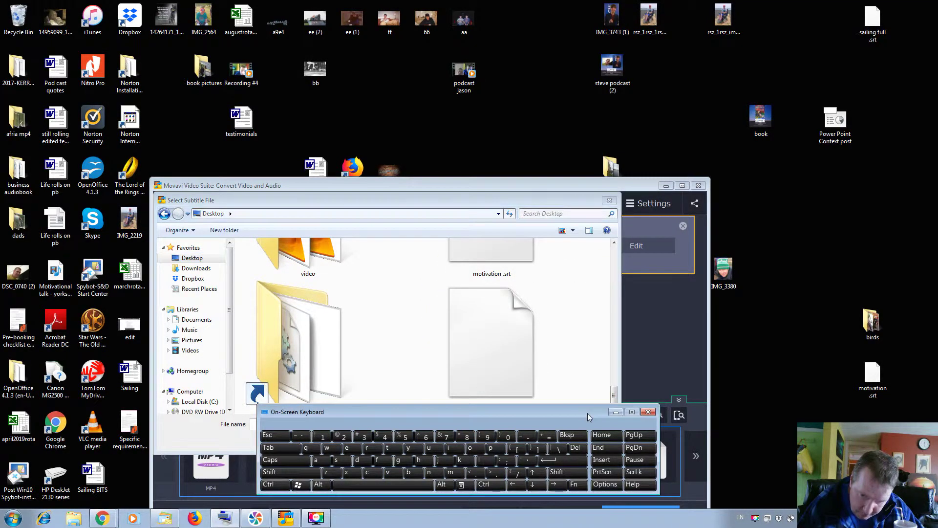
left_click_drag(588, 413, 618, 433)
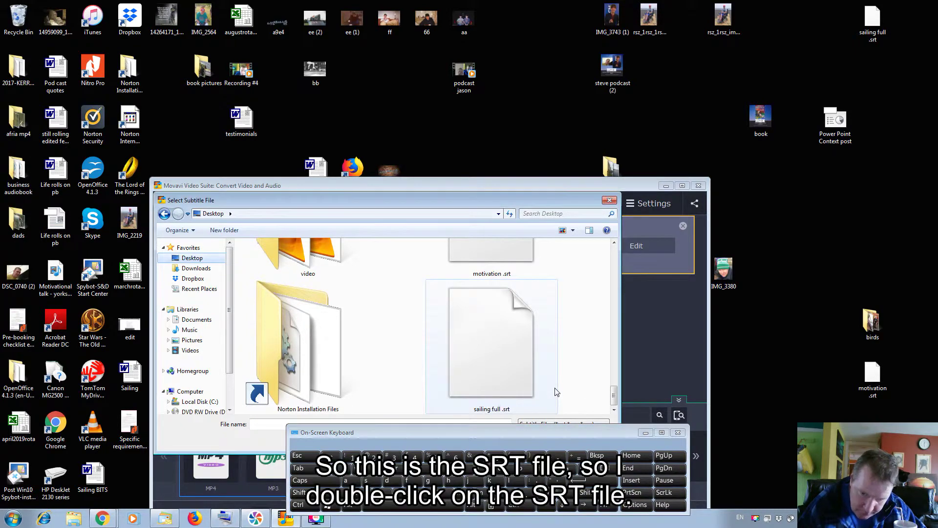
double_click(492, 375)
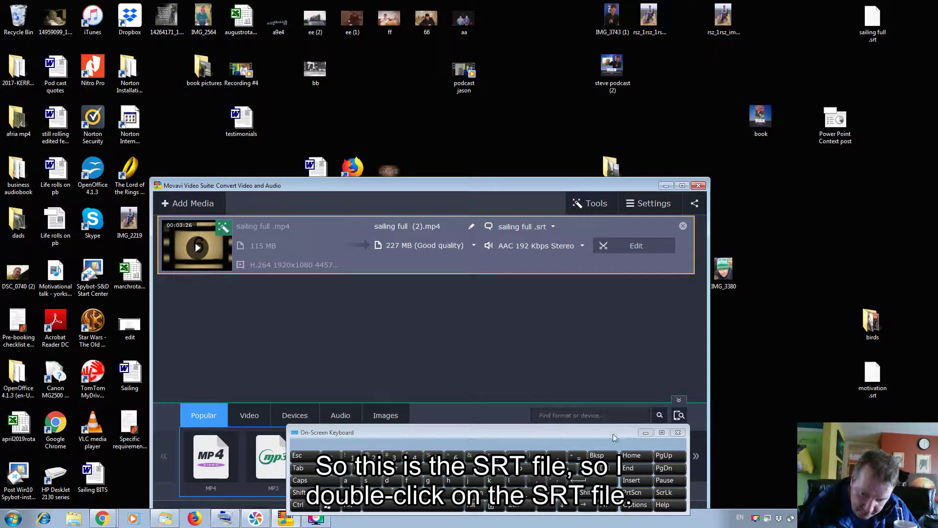
Minimize the on-screen keyboard, move the converter window up and choose MP4 as the output format
left_click(645, 433)
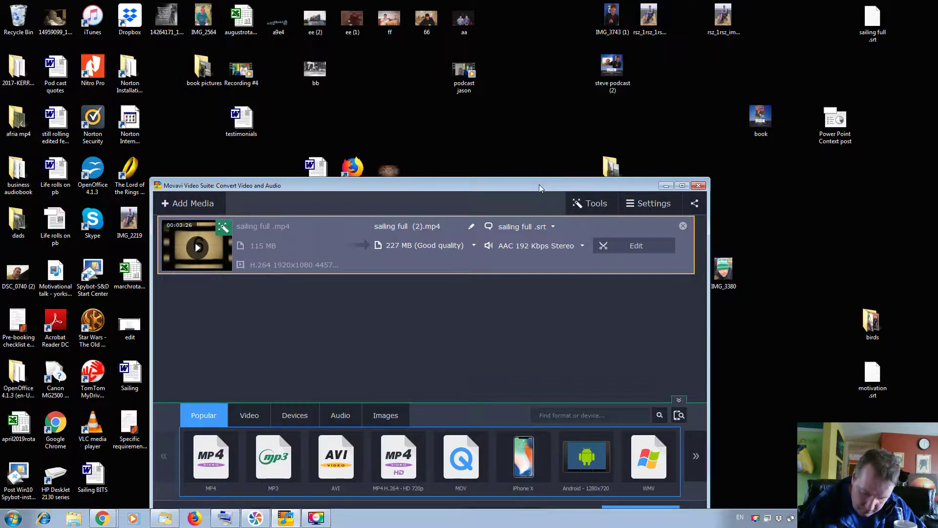
left_click_drag(539, 184, 543, 138)
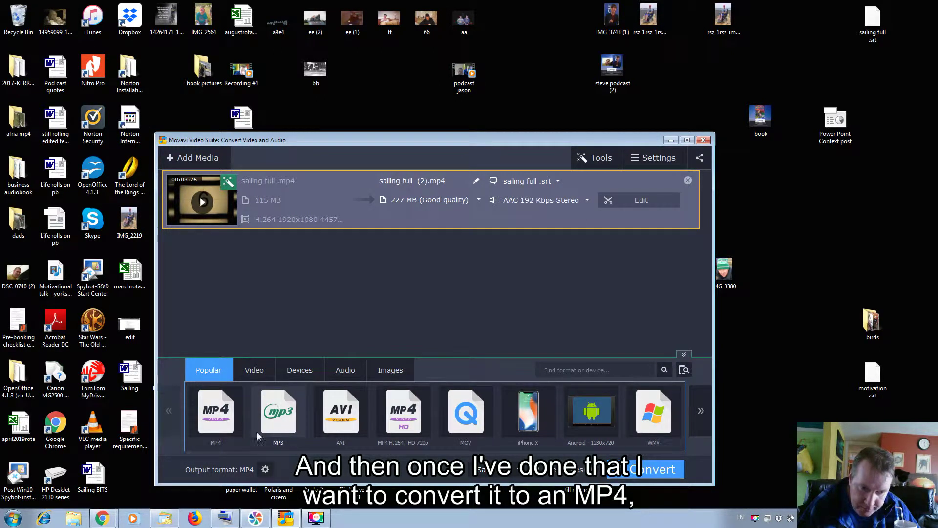
left_click(214, 426)
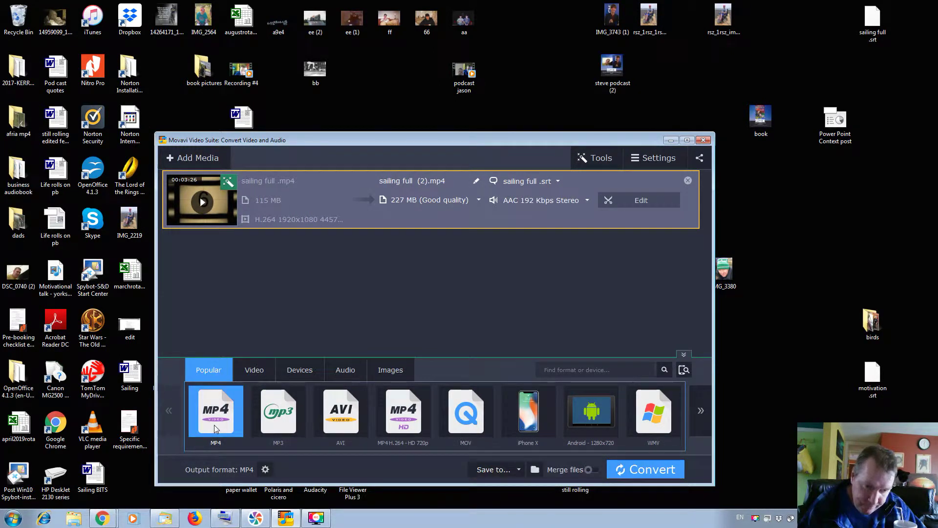
Convert the "sailing full" video with its SRT subtitles to MP4
left_click(629, 474)
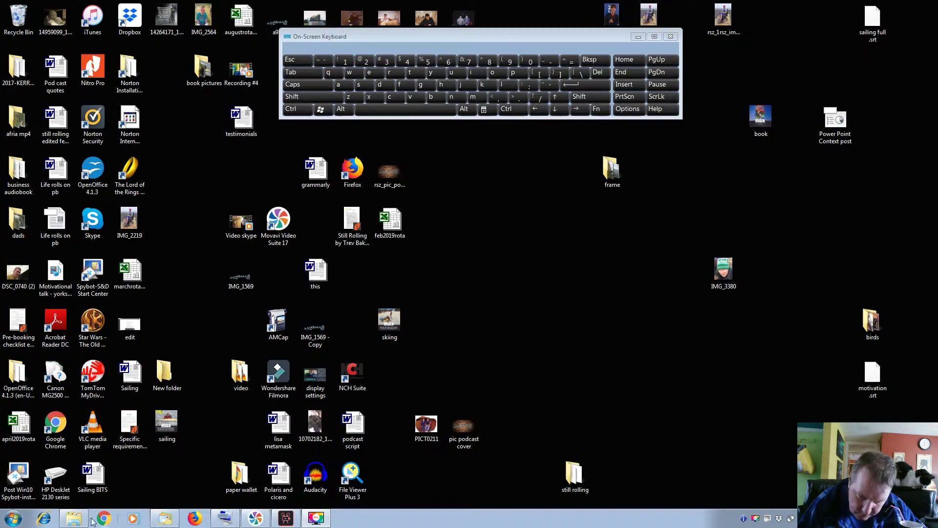
Play the "sailing snippet" video from the Movavi Library folder to check its captions, and close the player
left_click(74, 518)
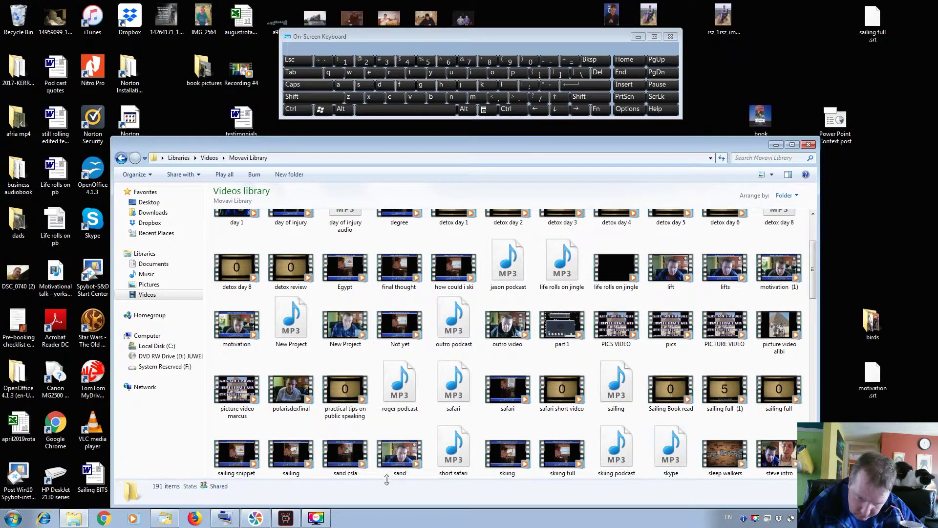
left_click(236, 454)
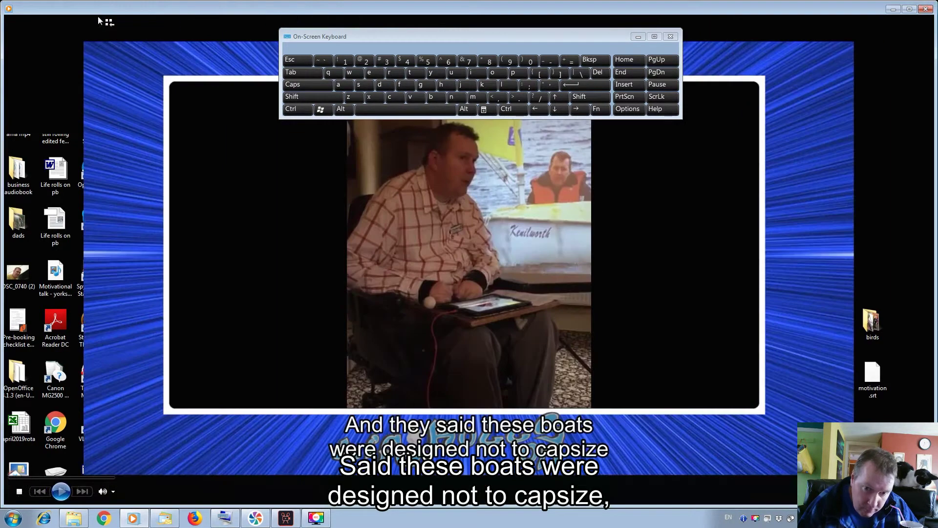
left_click(95, 8)
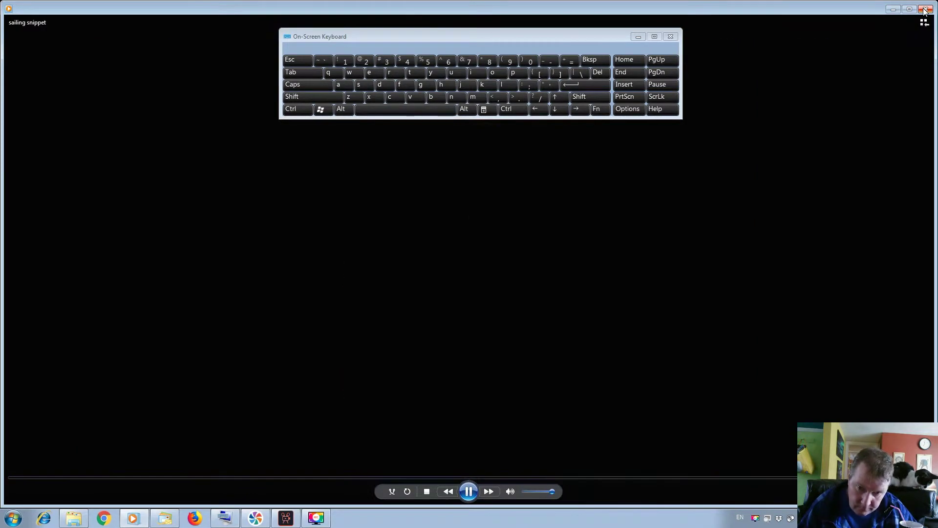
left_click(924, 9)
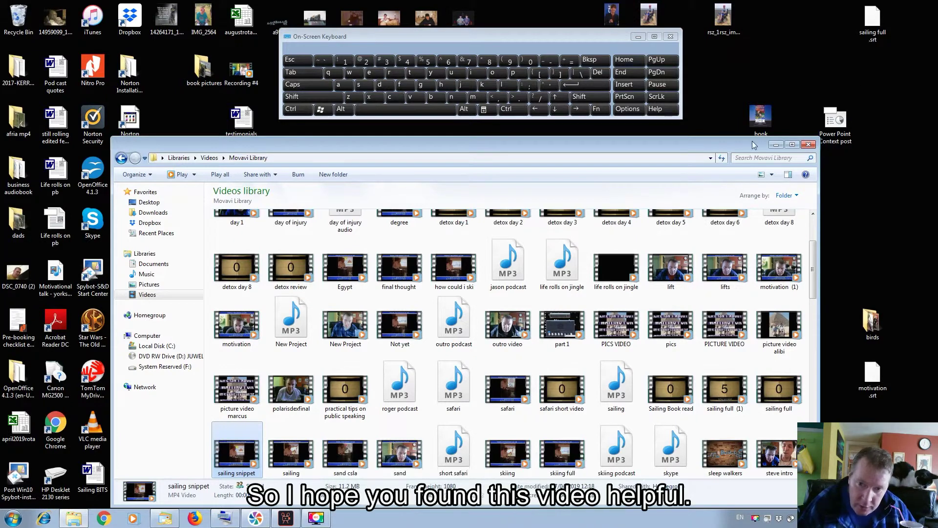
left_click(308, 518)
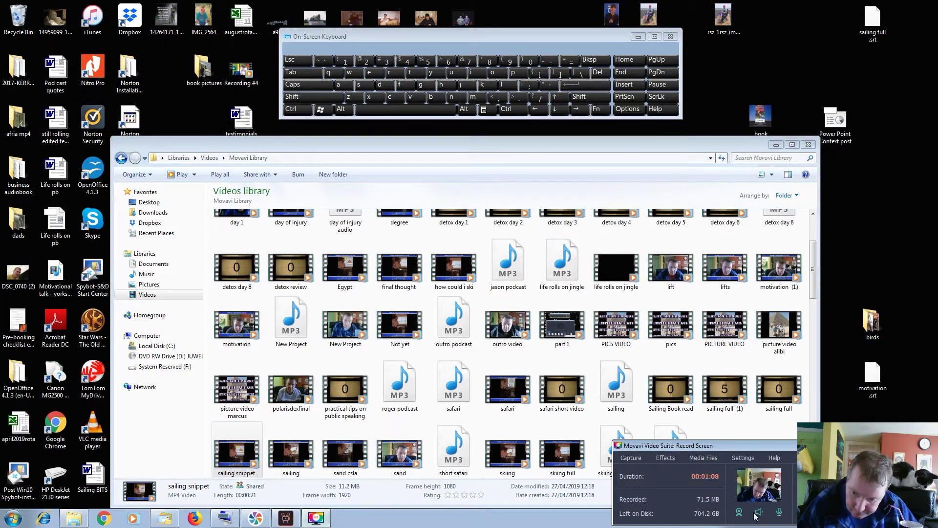